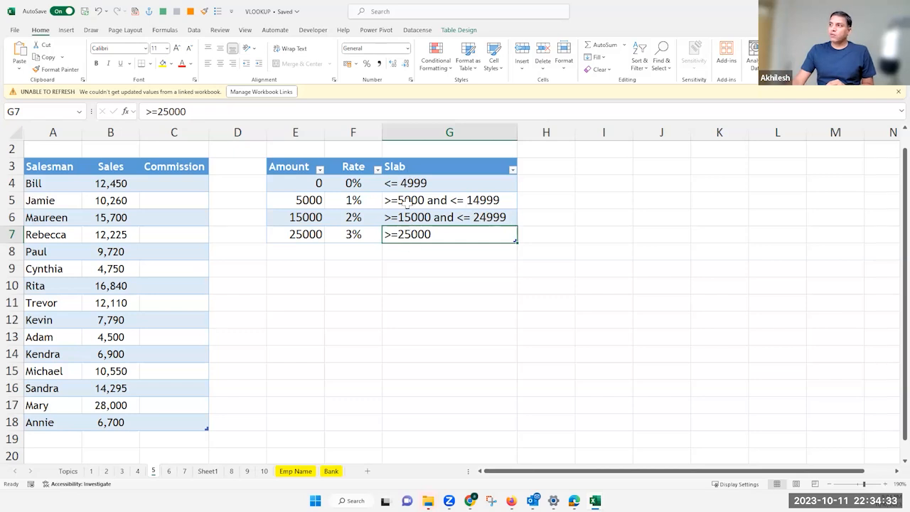
# Change the first Slab entry in G4 to read "0 to<= 4999"
pyautogui.click(388, 180)
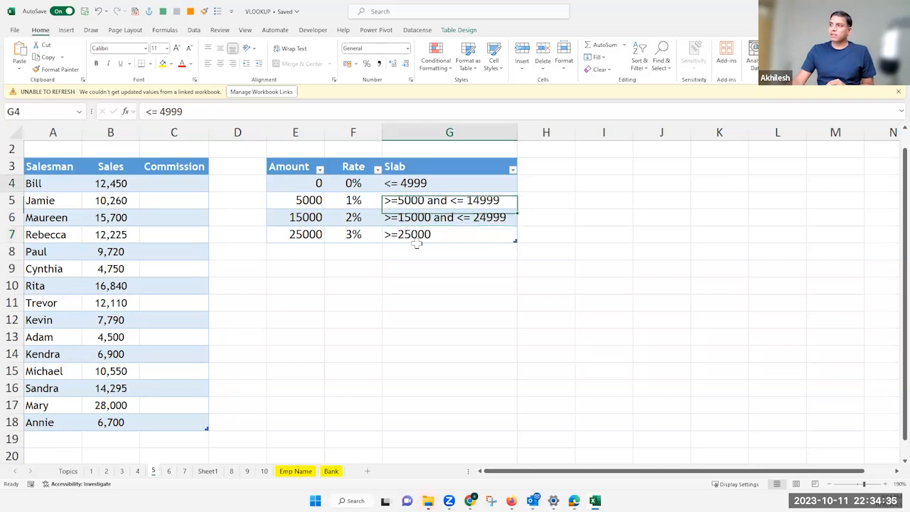
pyautogui.press('F2')
pyautogui.write('0')
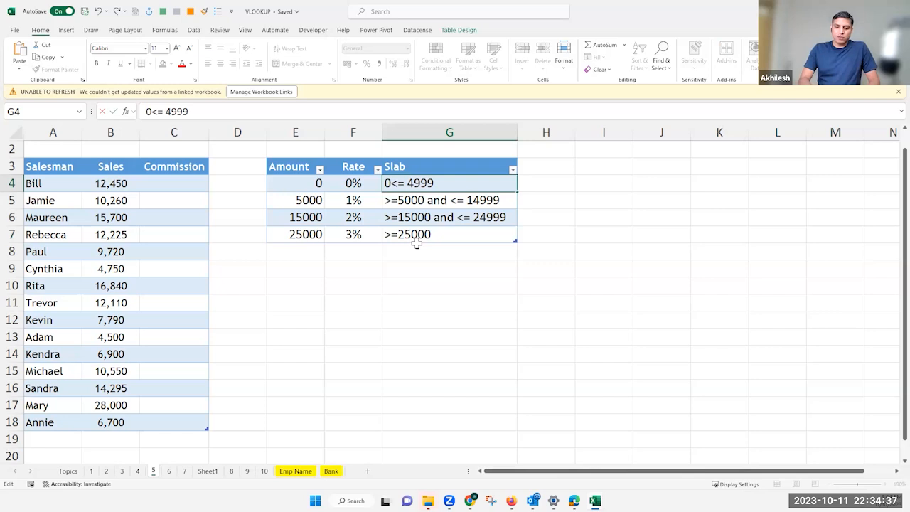
pyautogui.write(' to')
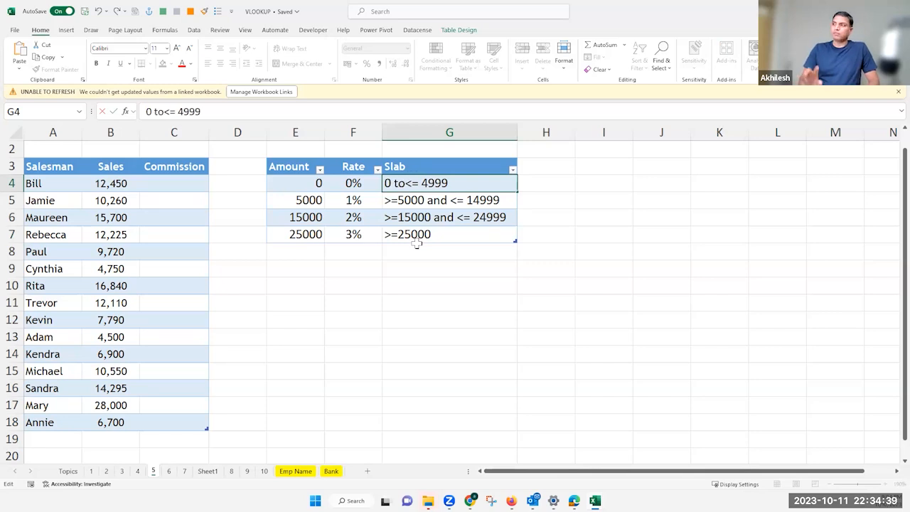
pyautogui.press('Return')
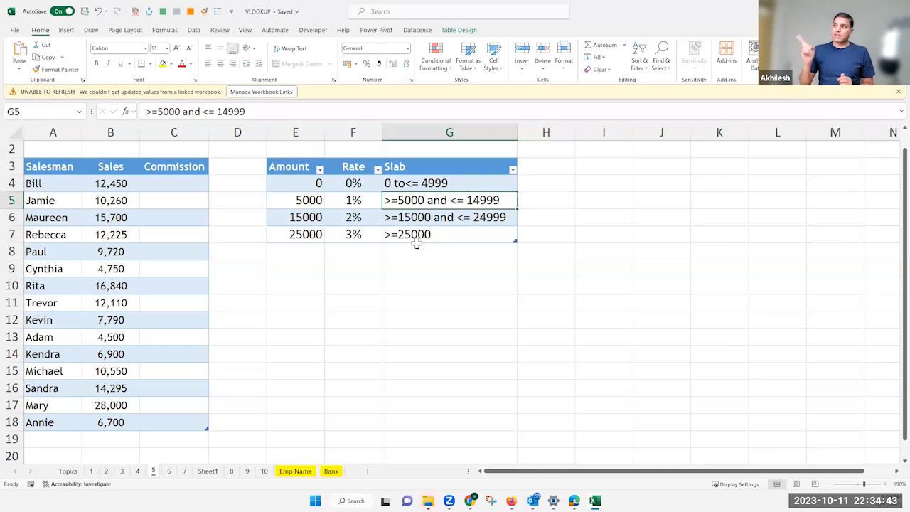
# Examine the Amount thresholds in E4:E7 against the salesmen's figures in the Sales column
pyautogui.moveTo(306, 182); pyautogui.dragTo(297, 235)
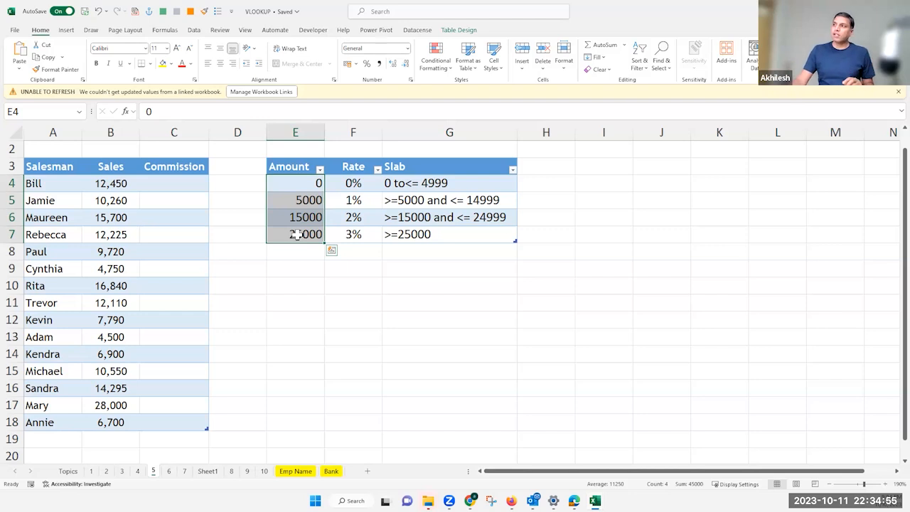
pyautogui.moveTo(306, 183); pyautogui.dragTo(304, 233)
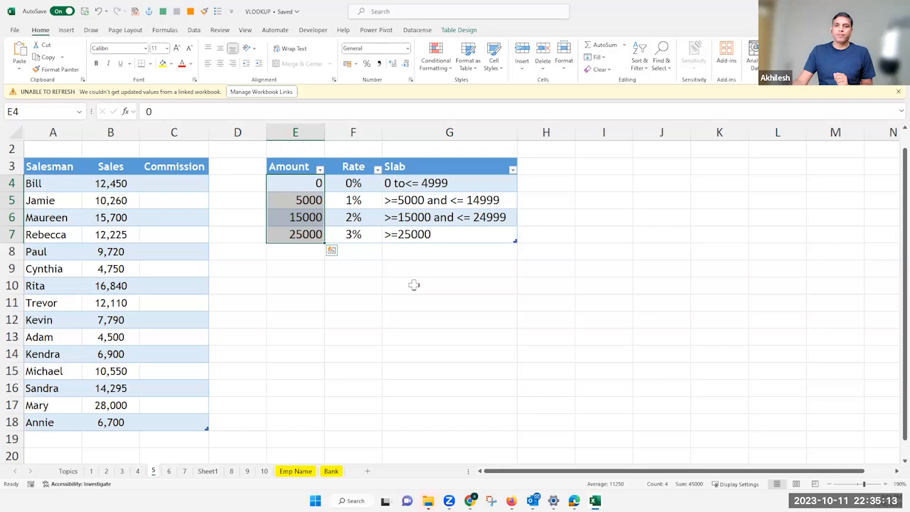
pyautogui.click(301, 183)
pyautogui.moveTo(295, 231); pyautogui.dragTo(295, 234)
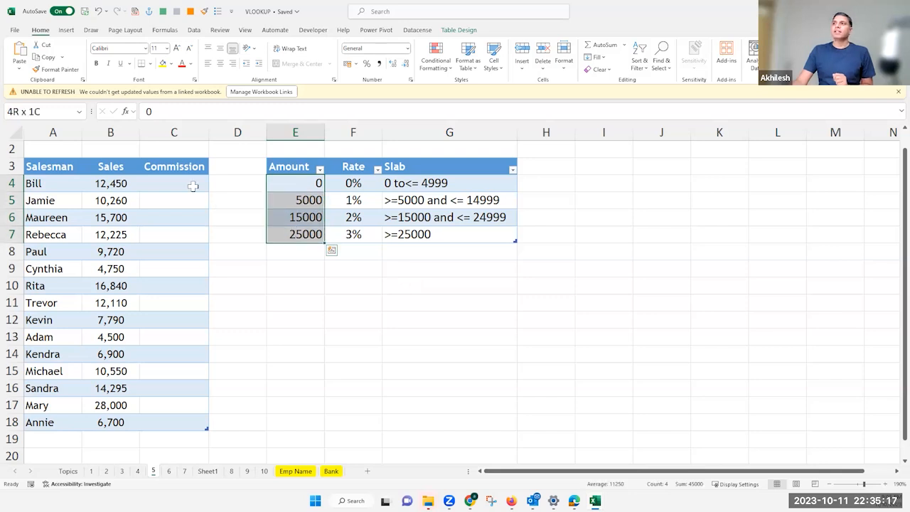
pyautogui.click(189, 182)
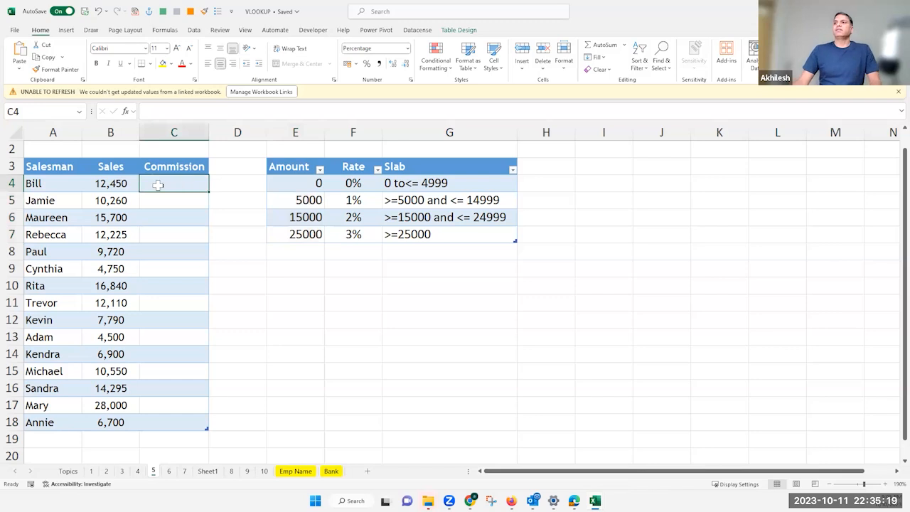
pyautogui.press('Left')
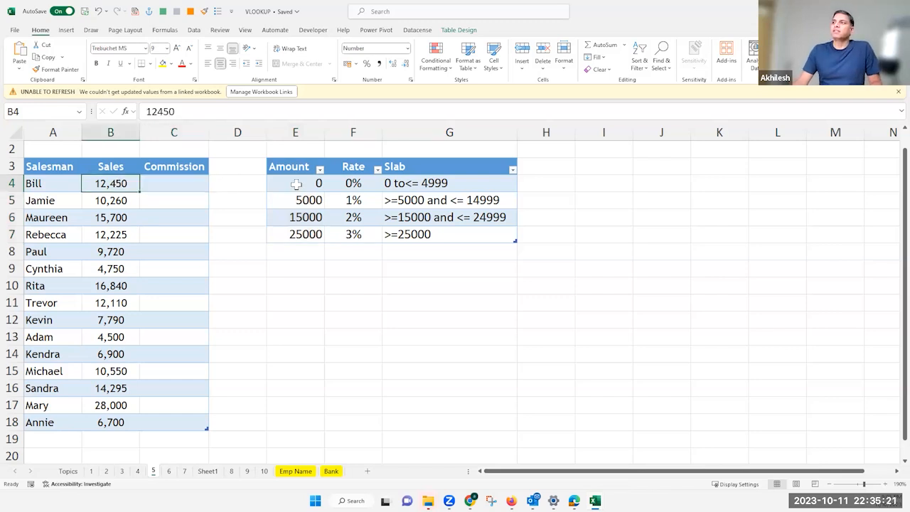
pyautogui.click(297, 184)
pyautogui.moveTo(294, 235); pyautogui.dragTo(295, 235)
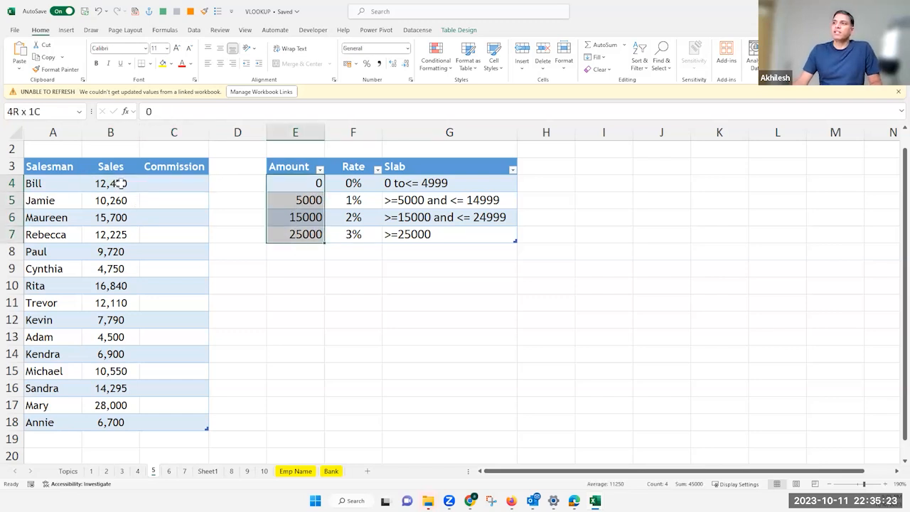
pyautogui.moveTo(123, 183); pyautogui.dragTo(132, 340)
pyautogui.hotkey('ctrl', 'shift', 'Down')
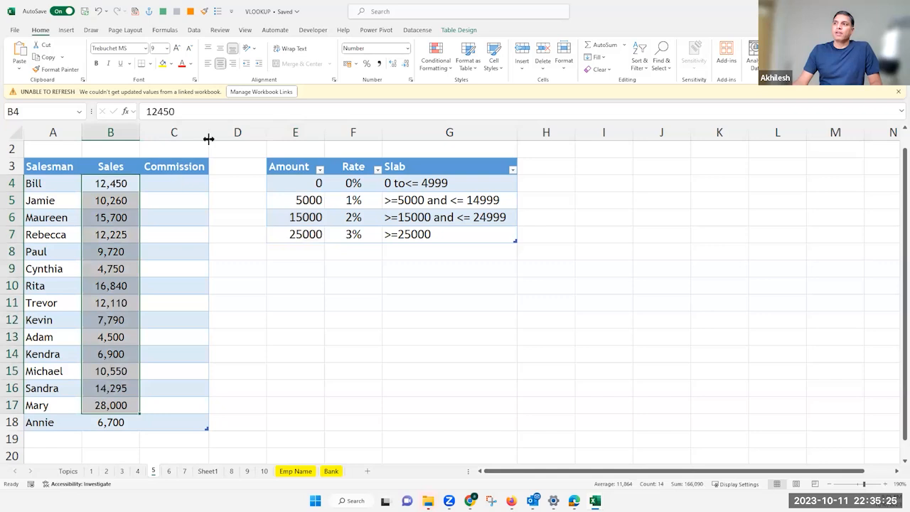
# Widen the Commission column and start a VLOOKUP formula in C4 with the row's Sales value as the lookup value
pyautogui.press('Right')
pyautogui.moveTo(209, 132); pyautogui.dragTo(278, 132)
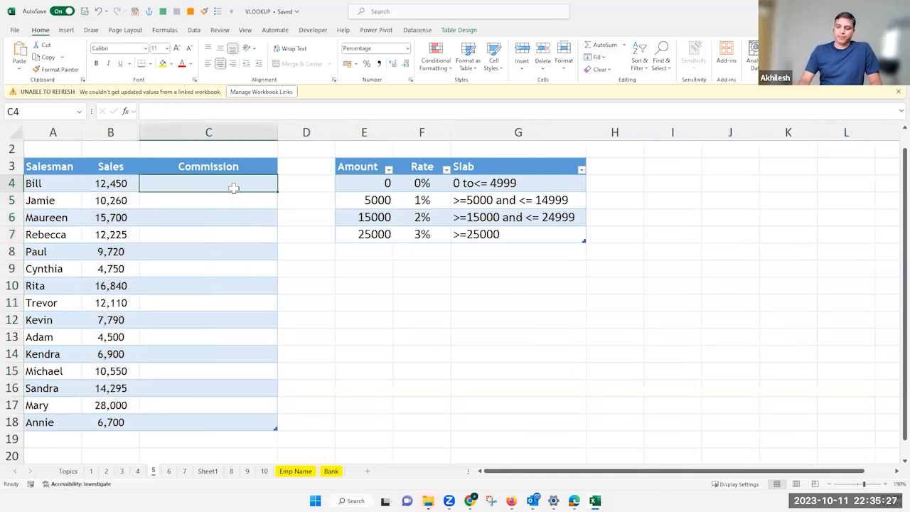
pyautogui.write('=vl')
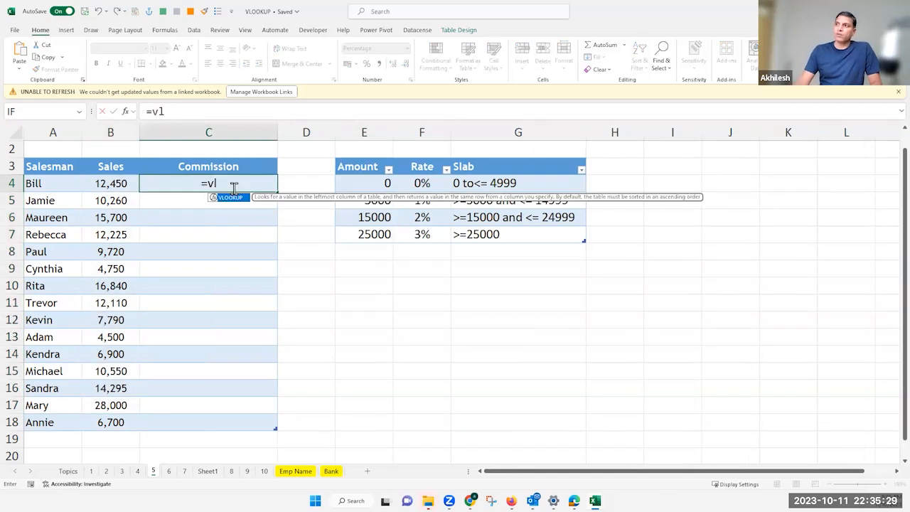
pyautogui.press('Tab')
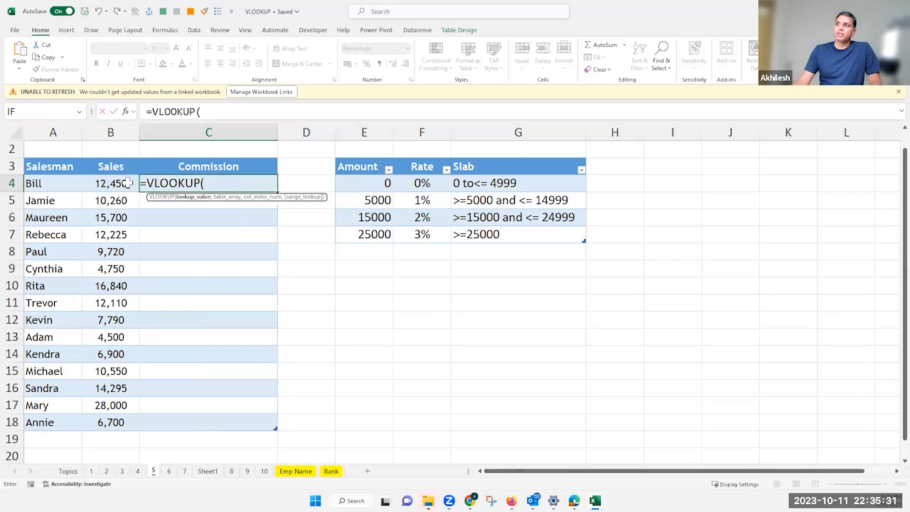
pyautogui.click(127, 182)
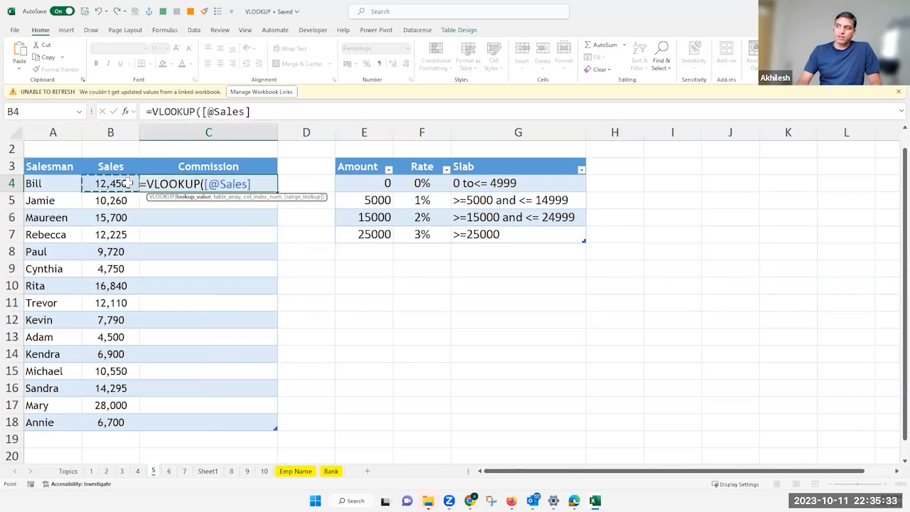
pyautogui.write(',')
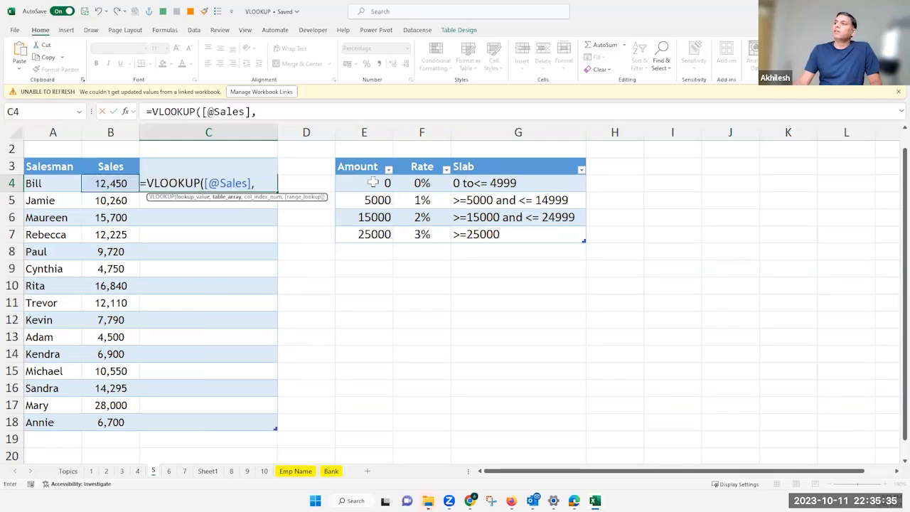
# Use the whole ComissionRates table, E4:G7, as the table array of the VLOOKUP in C4
pyautogui.moveTo(373, 183); pyautogui.dragTo(472, 215)
pyautogui.moveTo(530, 230); pyautogui.dragTo(529, 231)
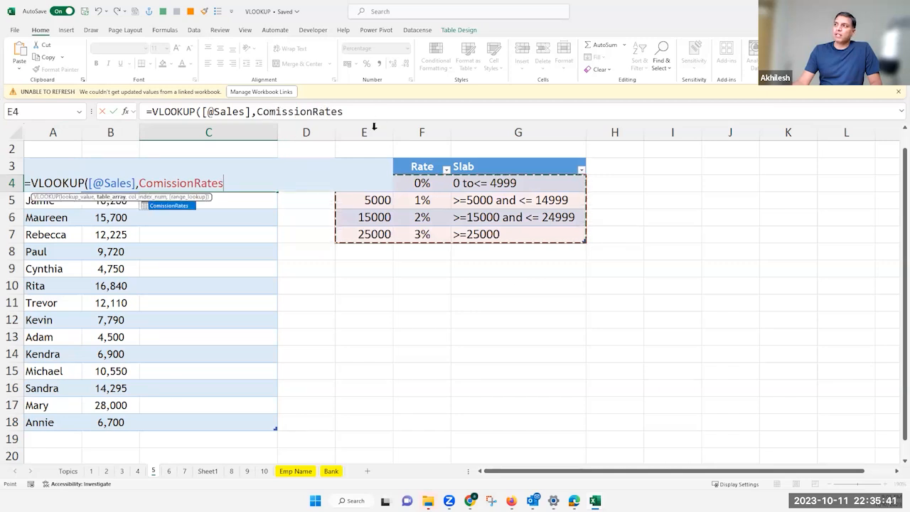
pyautogui.moveTo(364, 132); pyautogui.dragTo(528, 131)
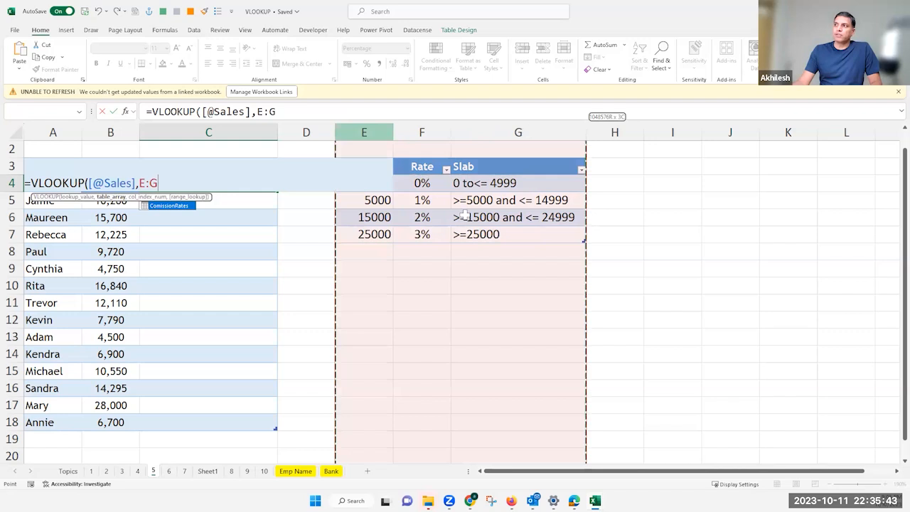
pyautogui.click(546, 234)
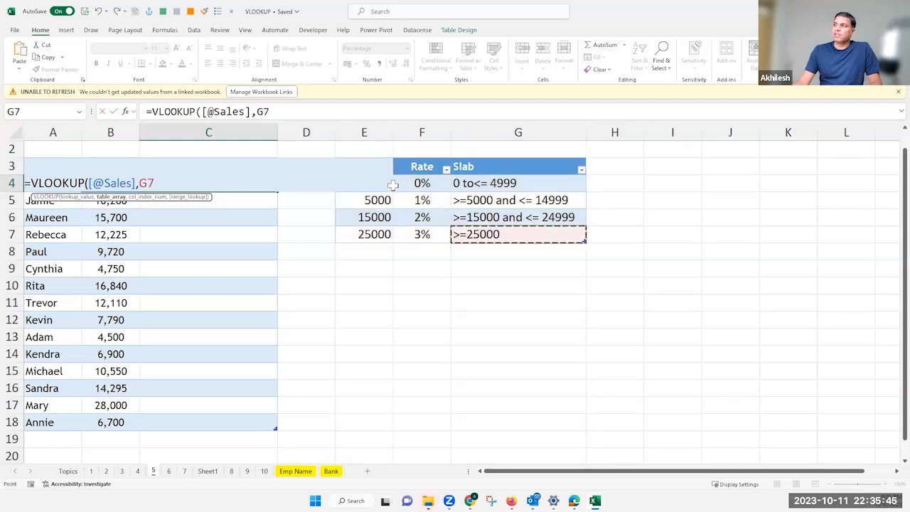
pyautogui.keyDown('shift'); pyautogui.click(381, 186); pyautogui.keyUp('shift')
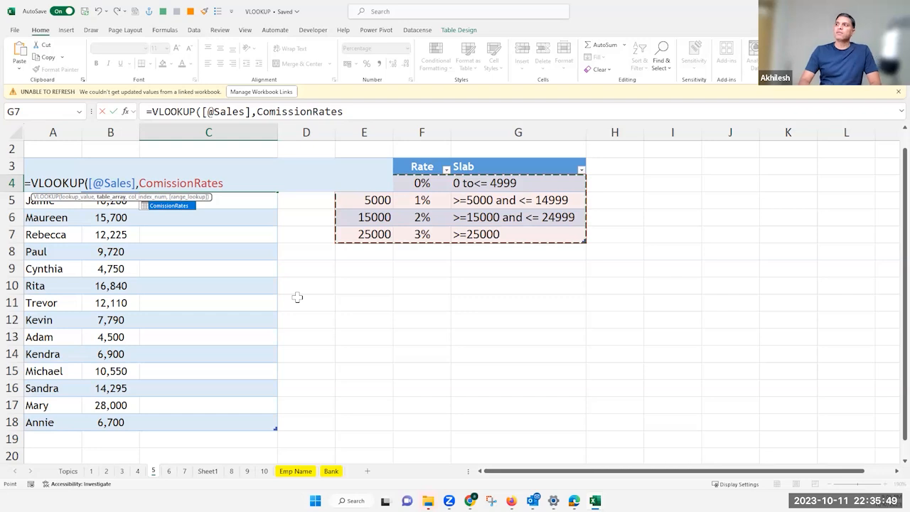
pyautogui.write(',')
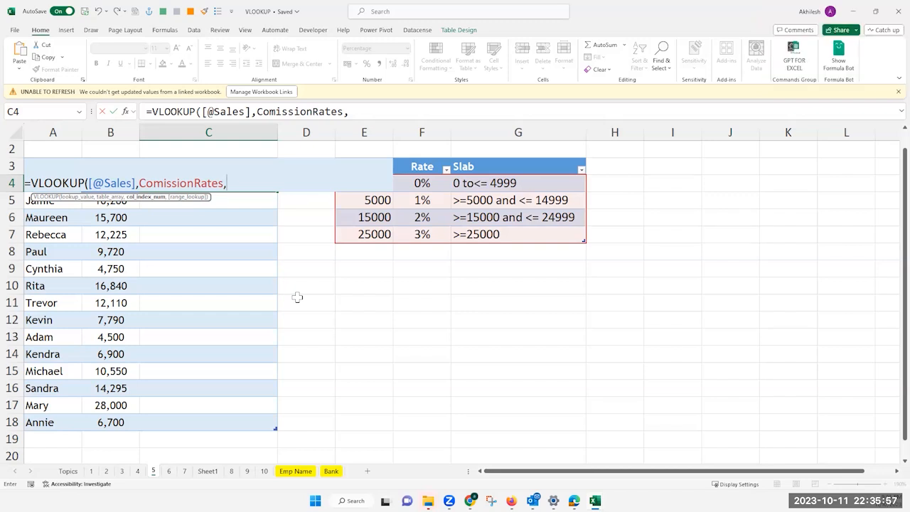
# Complete the VLOOKUP with column index 2 and range lookup 0 for an exact match, and enter it in the Commission column
pyautogui.write('2')
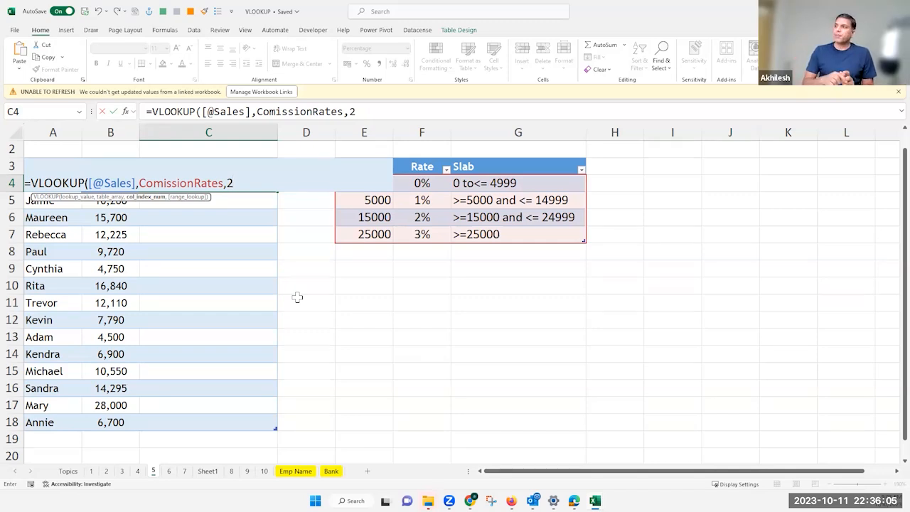
pyautogui.write(',')
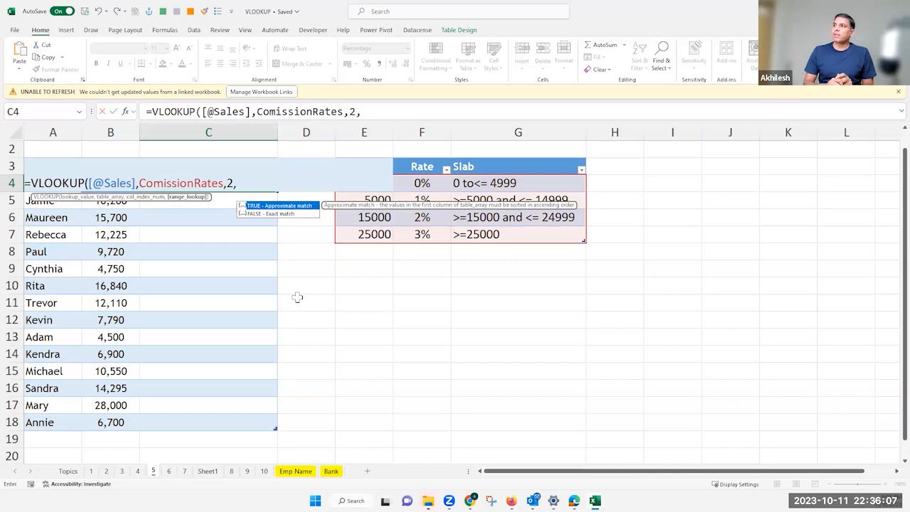
pyautogui.write('0')
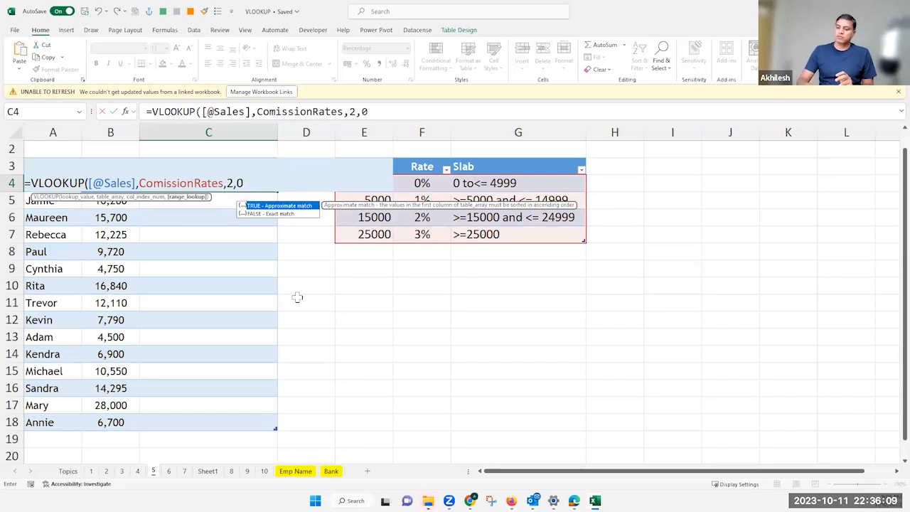
pyautogui.write(')')
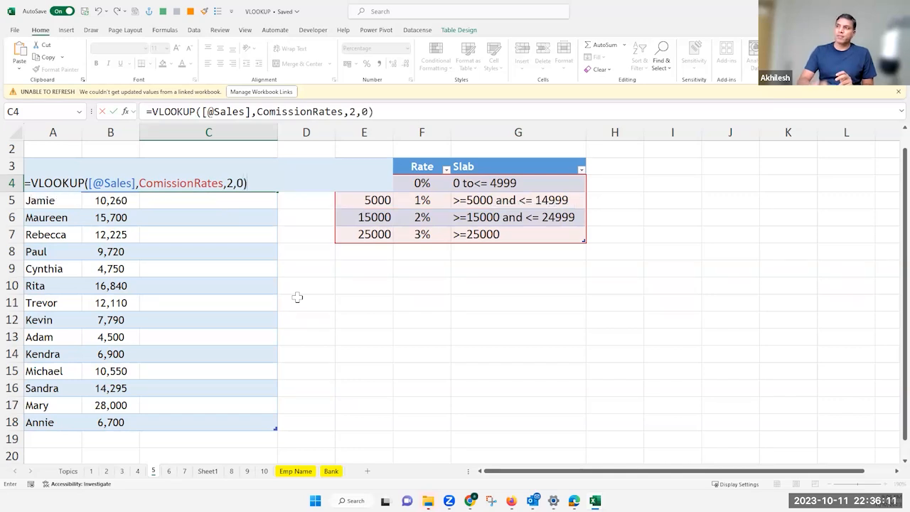
pyautogui.press('Return')
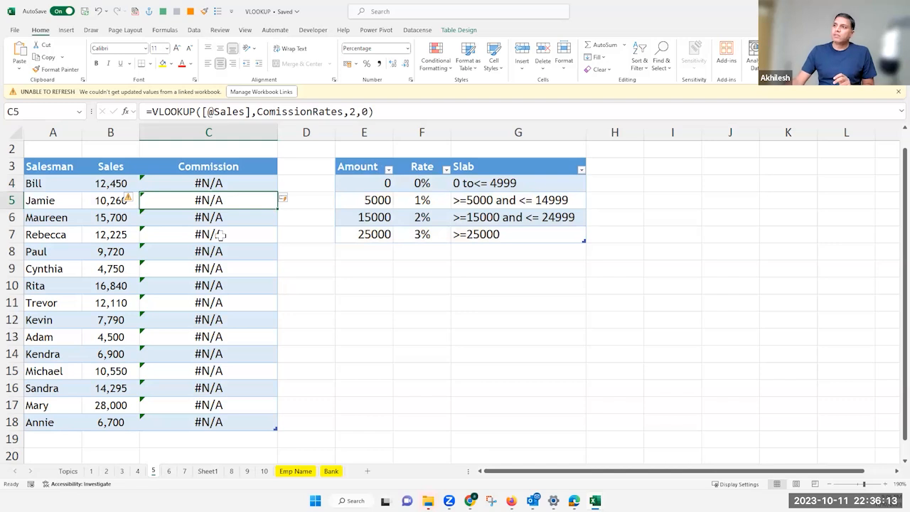
# Change the range lookup argument of the C4 Commission formula to 1 for an approximate match
pyautogui.click(99, 184)
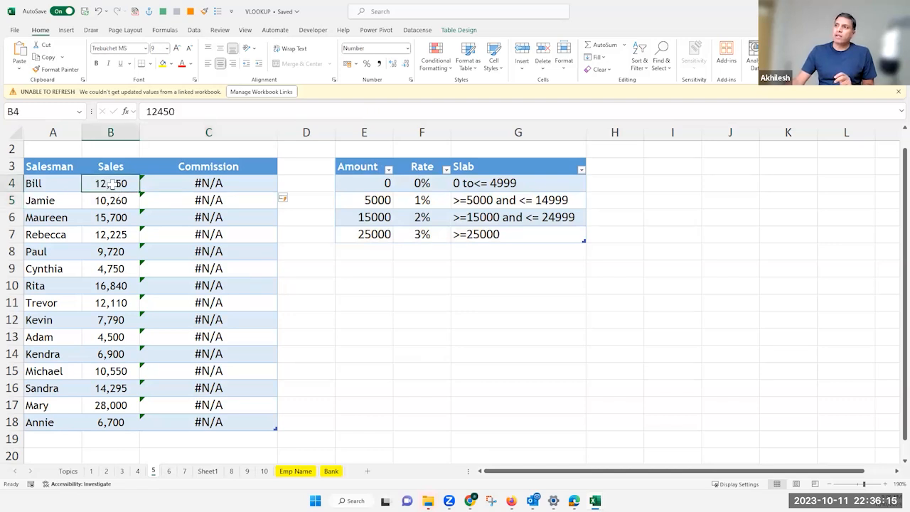
pyautogui.moveTo(368, 183); pyautogui.dragTo(370, 229)
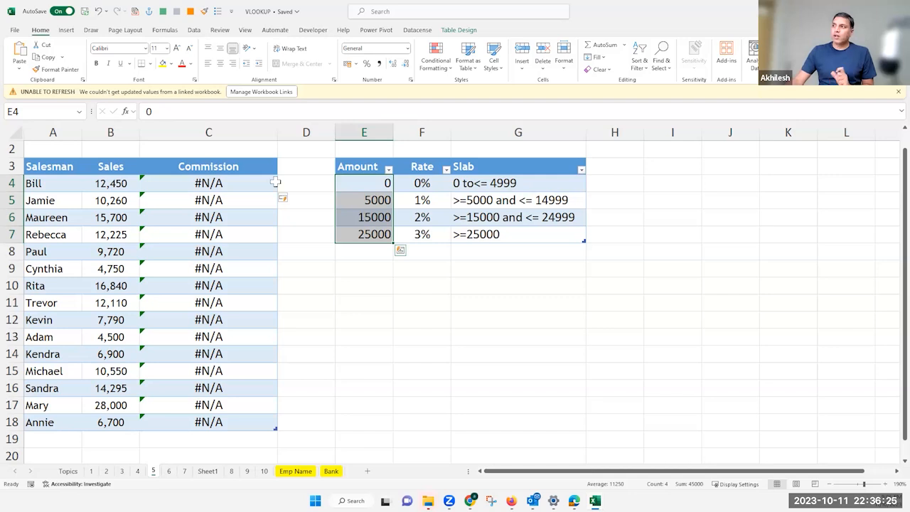
pyautogui.click(264, 185)
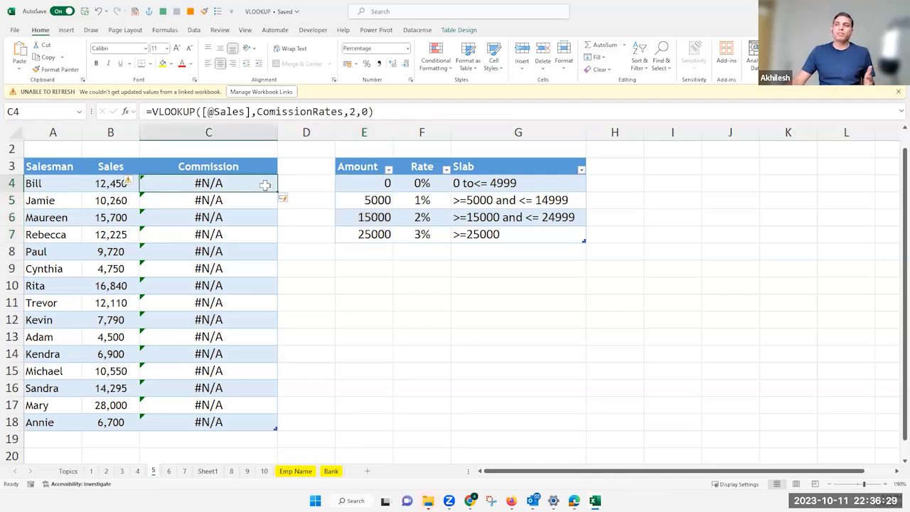
pyautogui.doubleClick(366, 112)
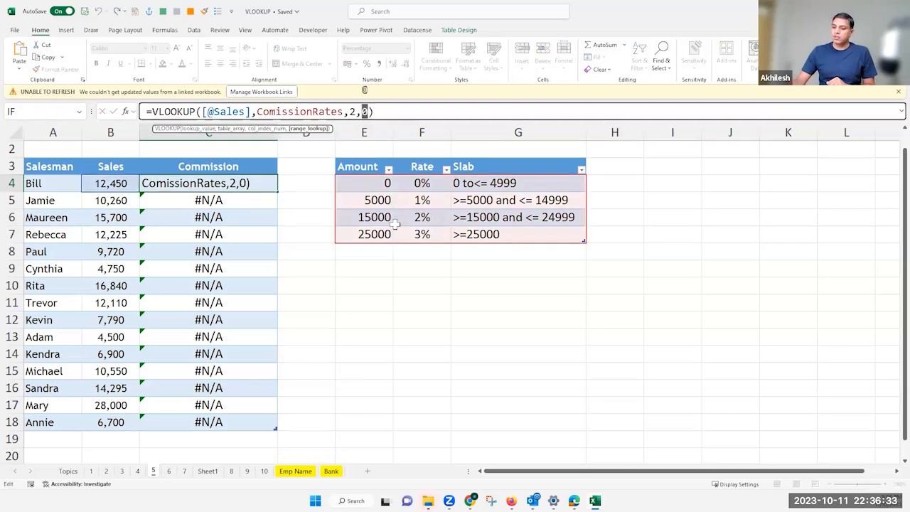
pyautogui.write('1')
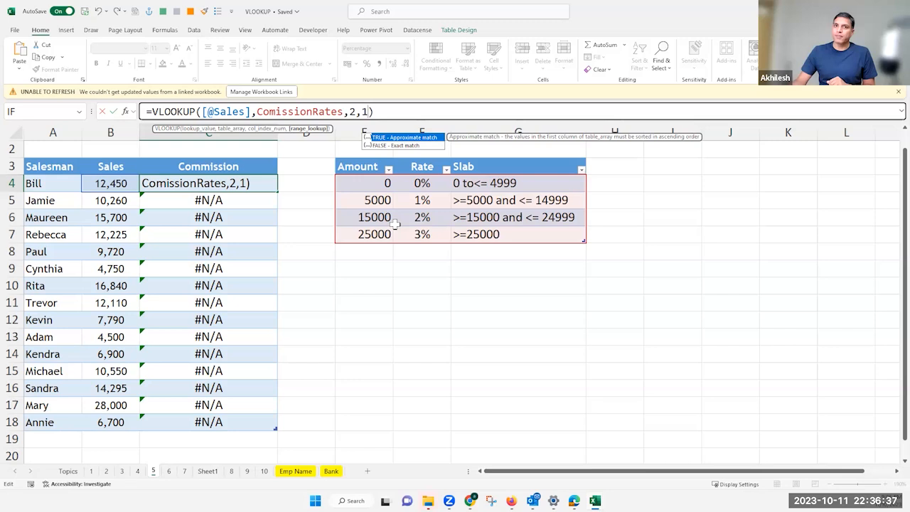
pyautogui.press('Return')
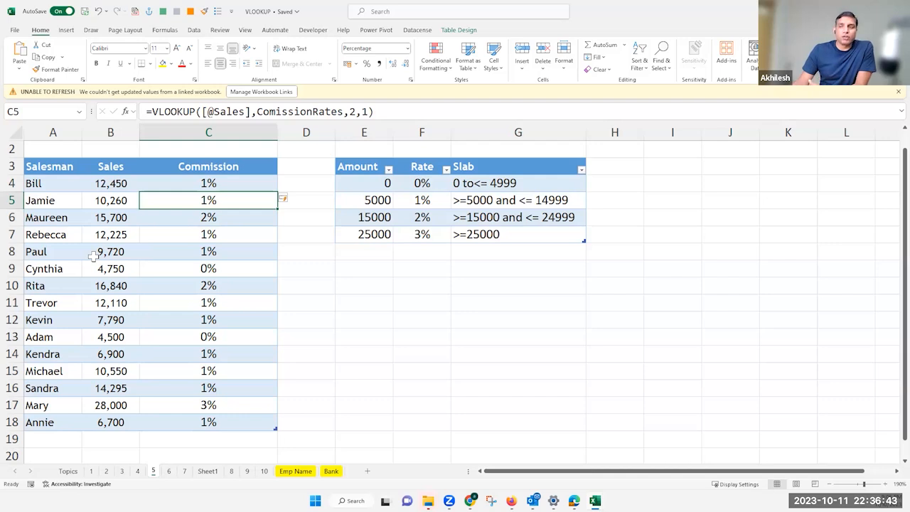
# Check the Commission rates in rows 5 and 7 by comparing their Sales values with the rate slabs
pyautogui.click(114, 203)
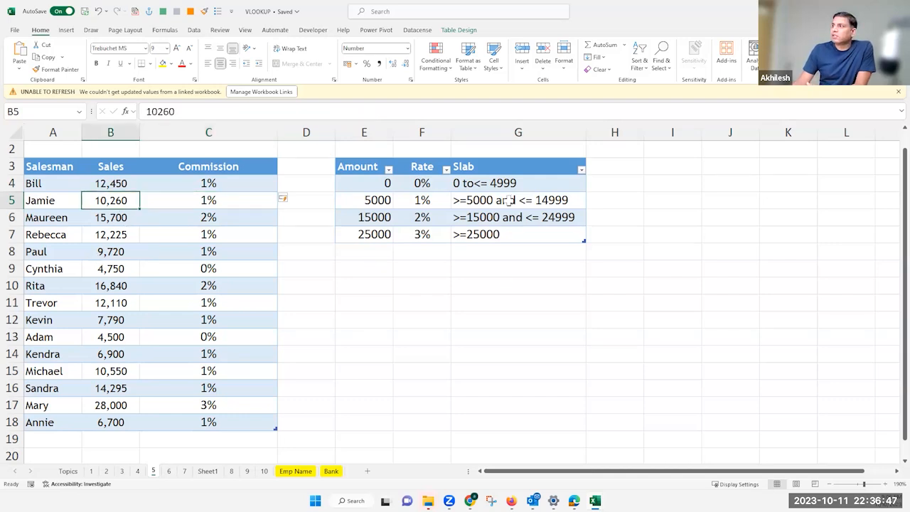
pyautogui.click(428, 203)
pyautogui.click(209, 202)
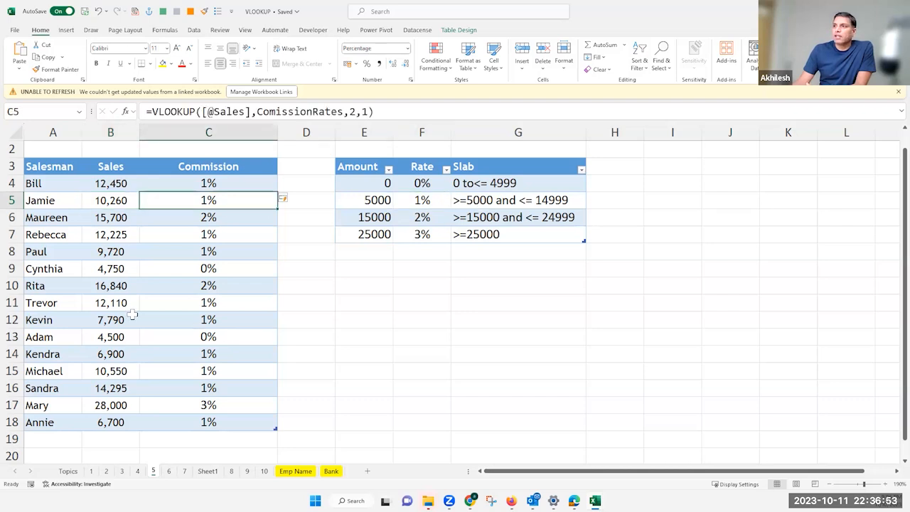
pyautogui.click(115, 236)
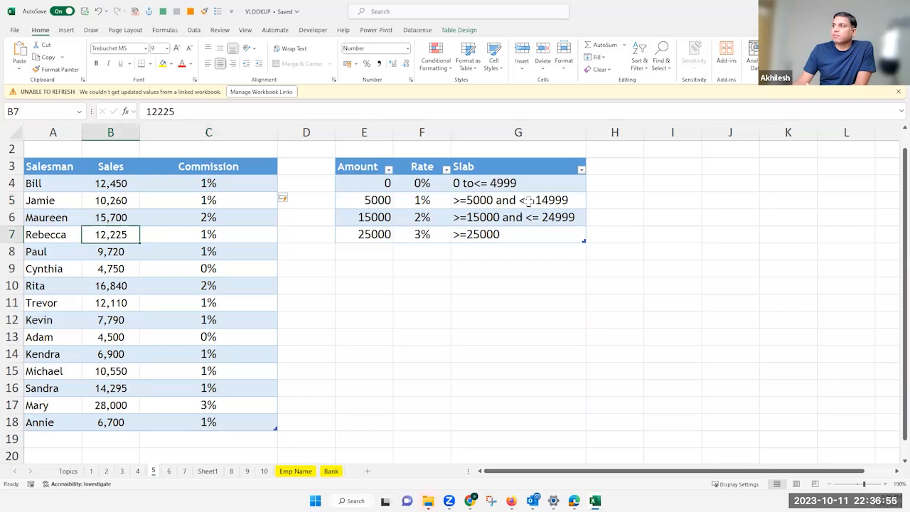
# Check the Commission rate in row 6 against its Sales value and inspect the range lookup argument of its VLOOKUP
pyautogui.click(157, 229)
pyautogui.click(117, 219)
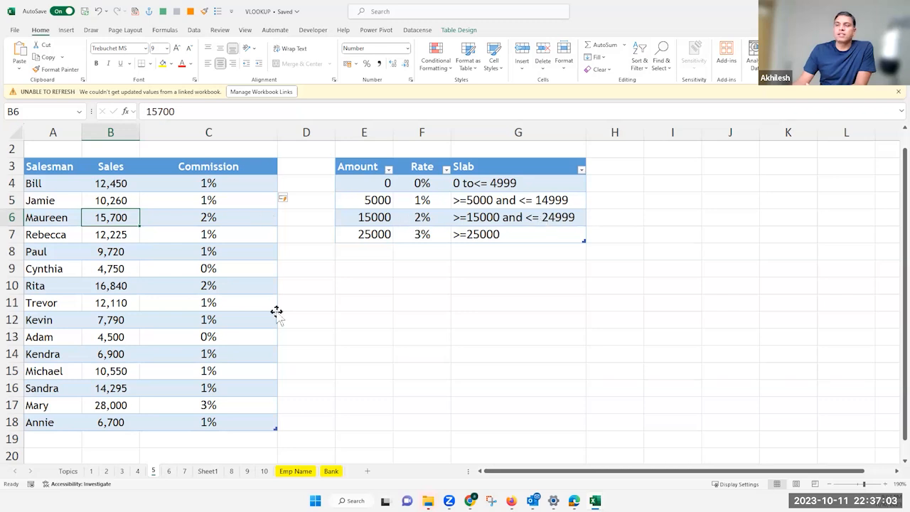
pyautogui.press('Right')
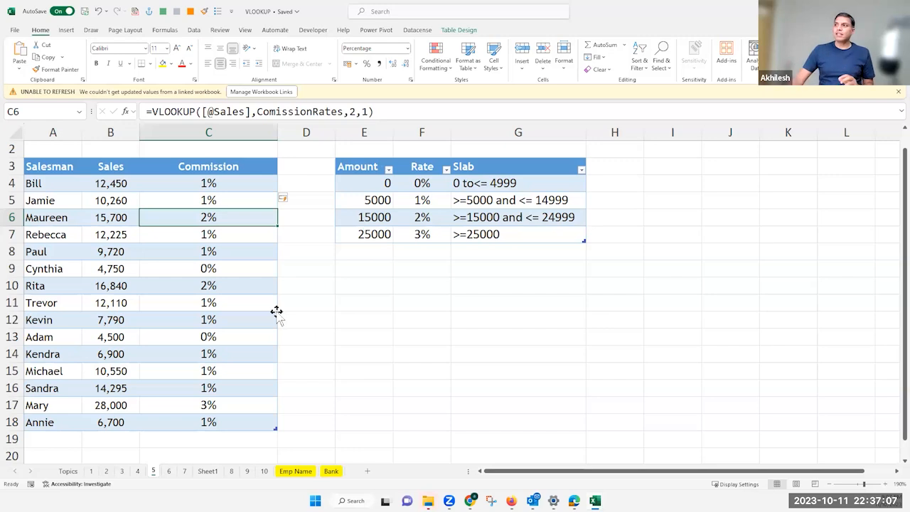
pyautogui.doubleClick(363, 112)
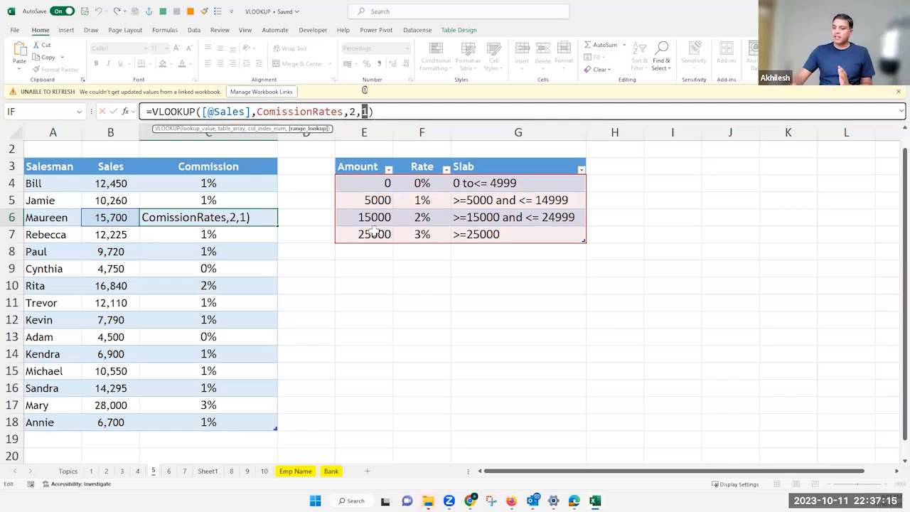
pyautogui.press('Return')
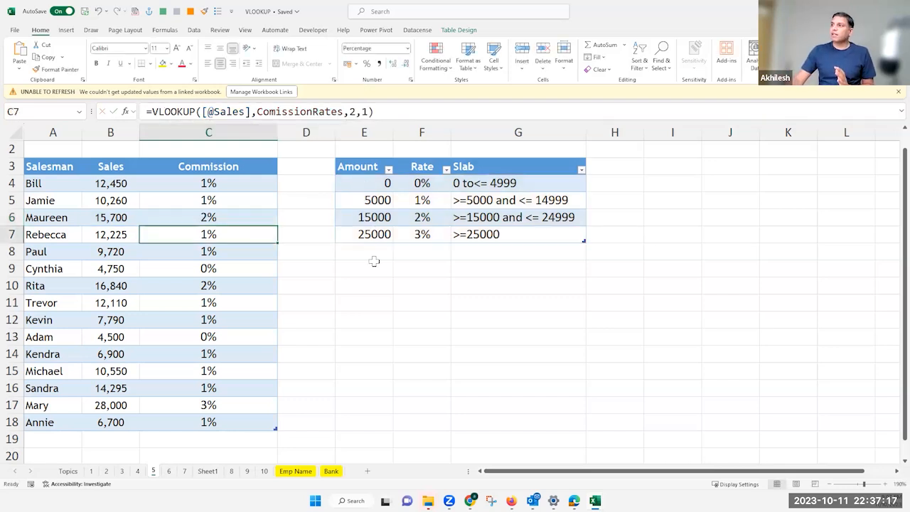
# Review the rate slab table, then compare it with the Commission formulas in C4 and C6
pyautogui.moveTo(362, 182); pyautogui.dragTo(376, 218)
pyautogui.keyDown('shift'); pyautogui.click(467, 376); pyautogui.keyUp('shift')
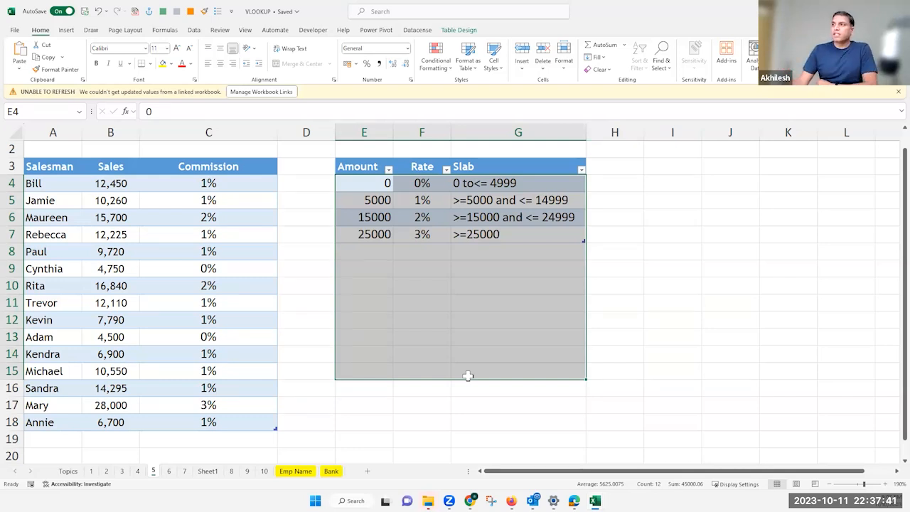
pyautogui.click(370, 265)
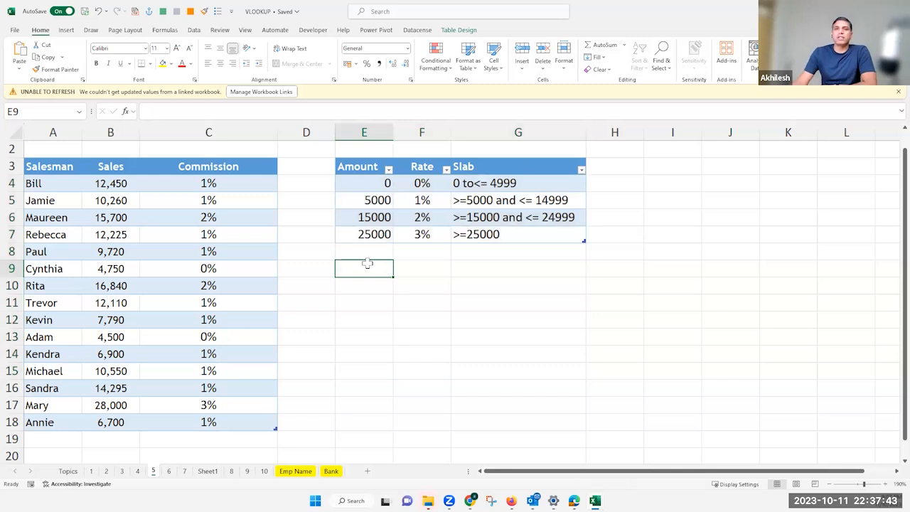
pyautogui.click(238, 182)
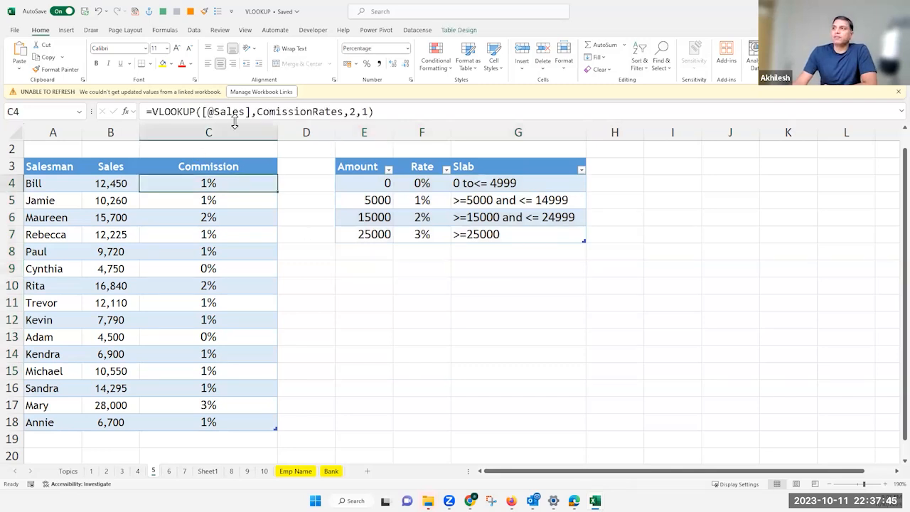
pyautogui.click(243, 219)
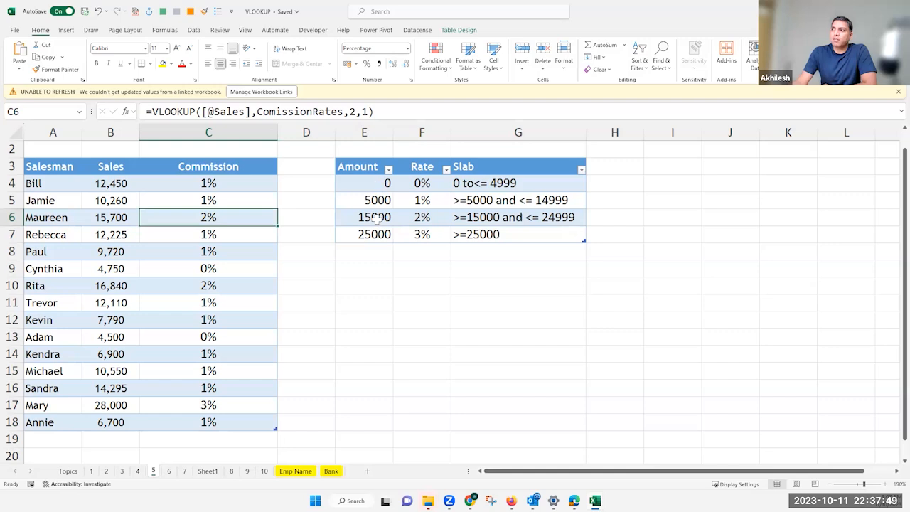
# Sort the rate table by Amount from largest to smallest and inspect the Commission results in C4:C18
pyautogui.moveTo(376, 184); pyautogui.dragTo(376, 235)
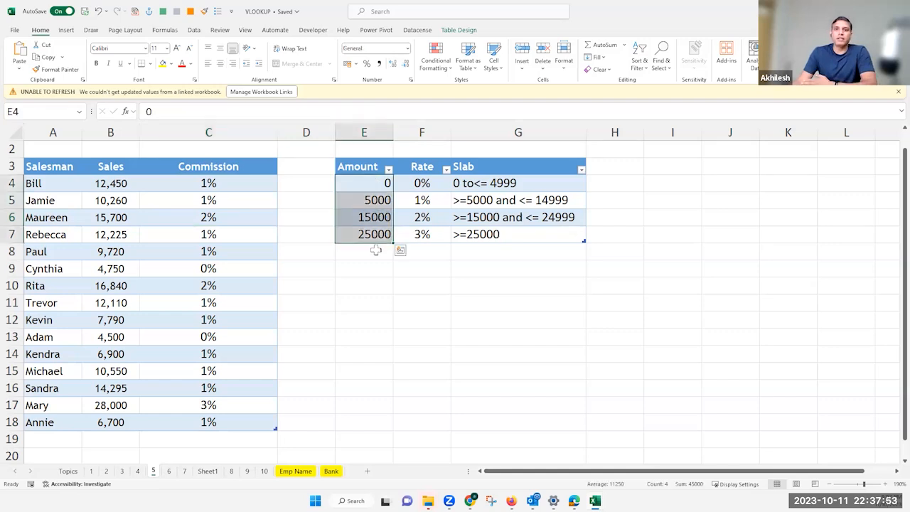
pyautogui.click(388, 169)
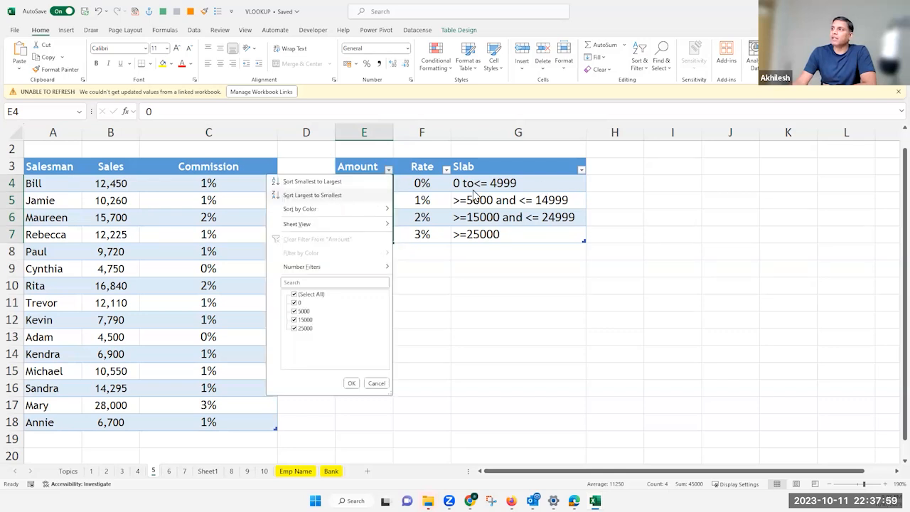
pyautogui.click(325, 195)
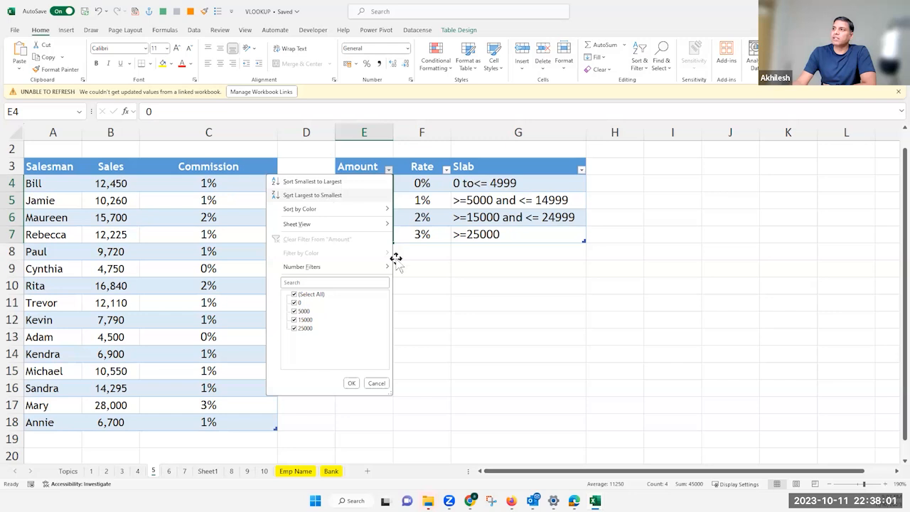
pyautogui.click(399, 298)
pyautogui.moveTo(240, 185); pyautogui.dragTo(217, 421)
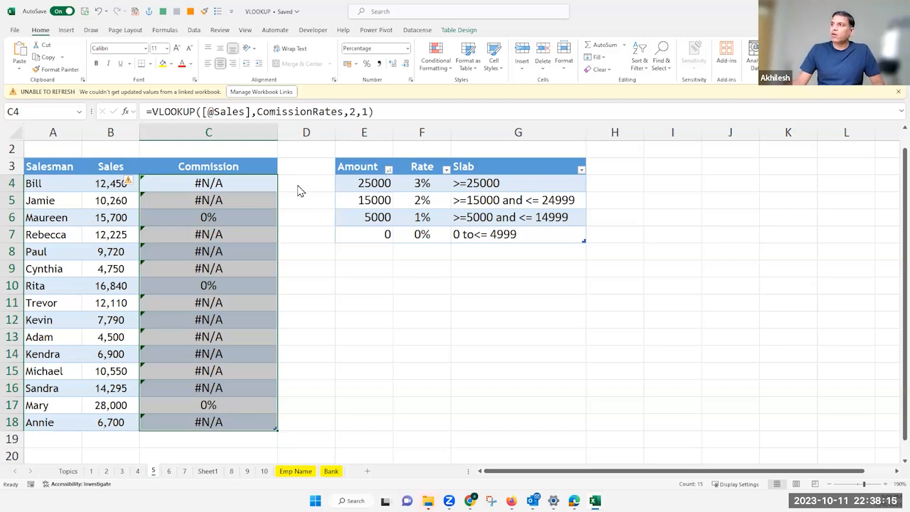
# Sort the rate table by Amount from smallest to largest and review the first two slabs and the Amount values
pyautogui.click(388, 169)
pyautogui.click(334, 181)
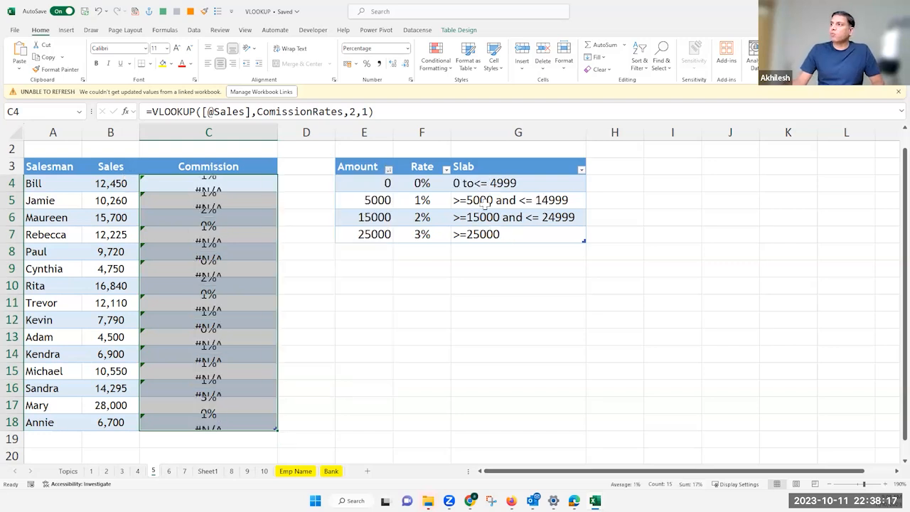
pyautogui.click(475, 186)
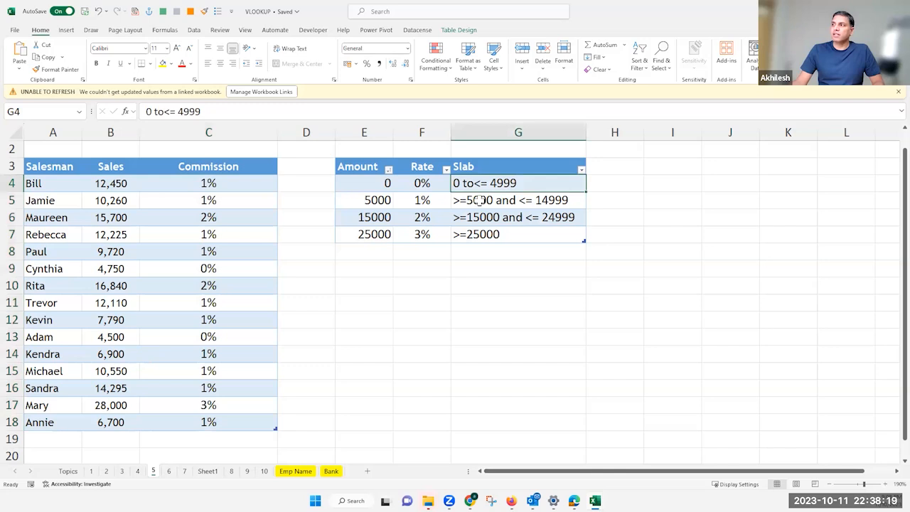
pyautogui.click(561, 201)
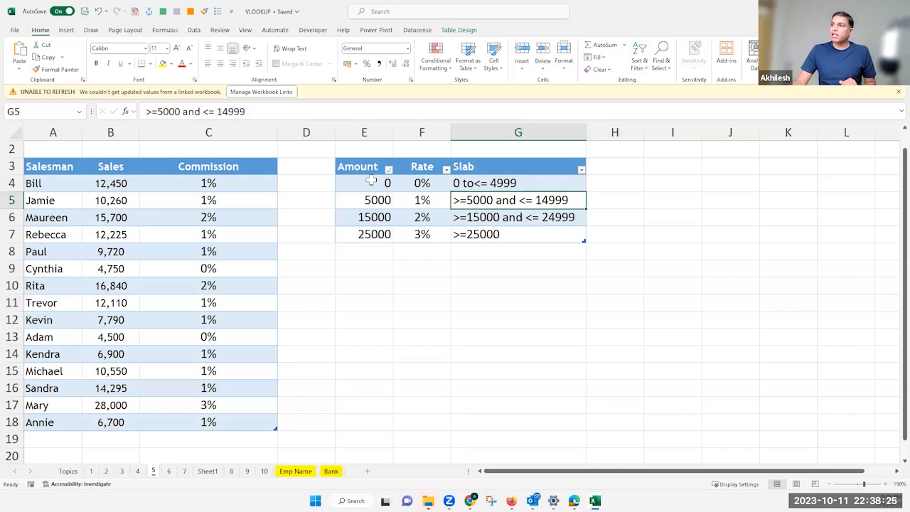
pyautogui.moveTo(370, 184); pyautogui.dragTo(373, 235)
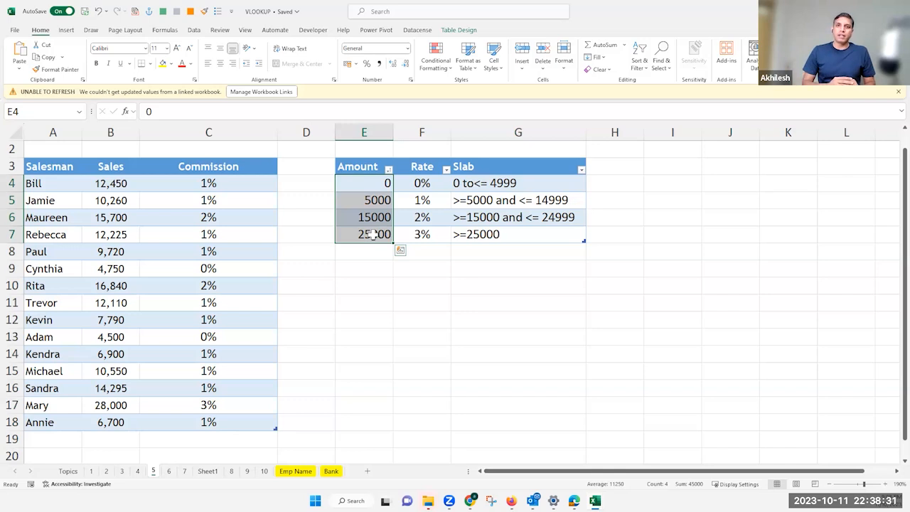
# Inspect the arguments of the approximate-match VLOOKUP in C5 and leave the formula as it is
pyautogui.click(202, 201)
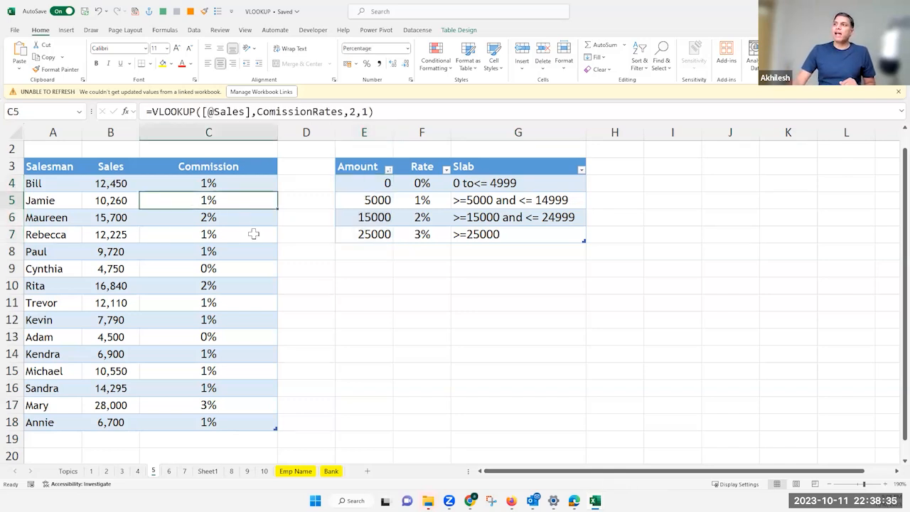
pyautogui.doubleClick(194, 203)
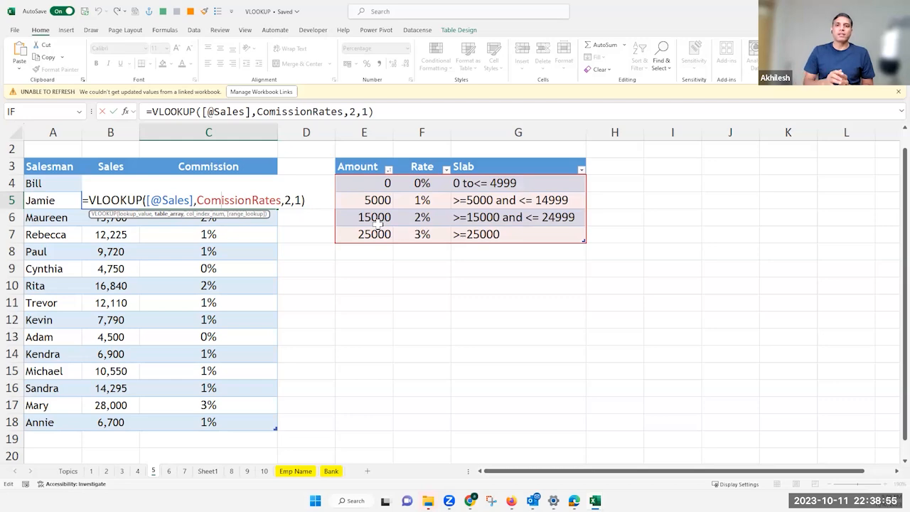
pyautogui.press('Return')
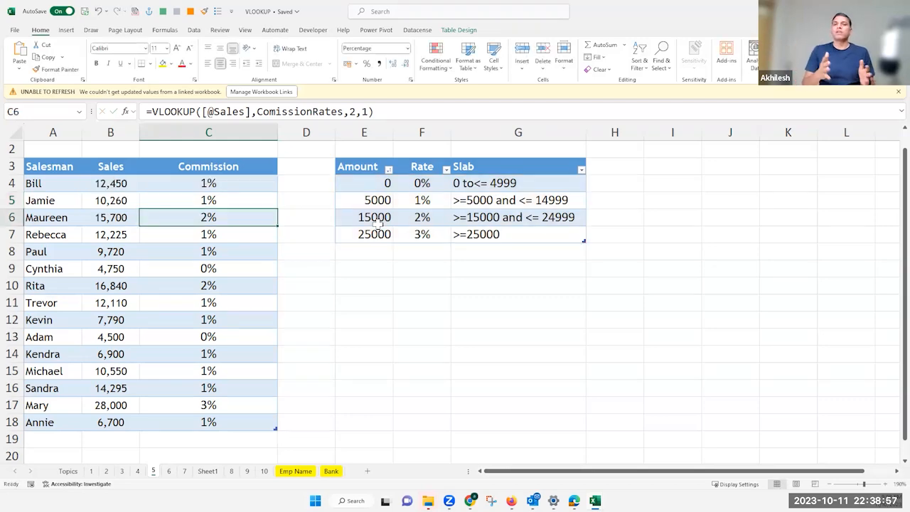